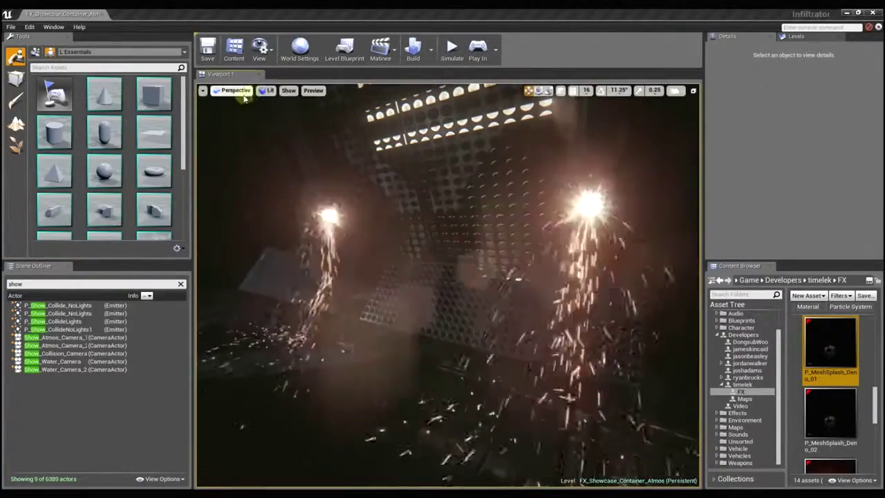
# Step: Preview the viewport in the Scene Depth view mode, then return it to Lit
pyautogui.click(269, 90)
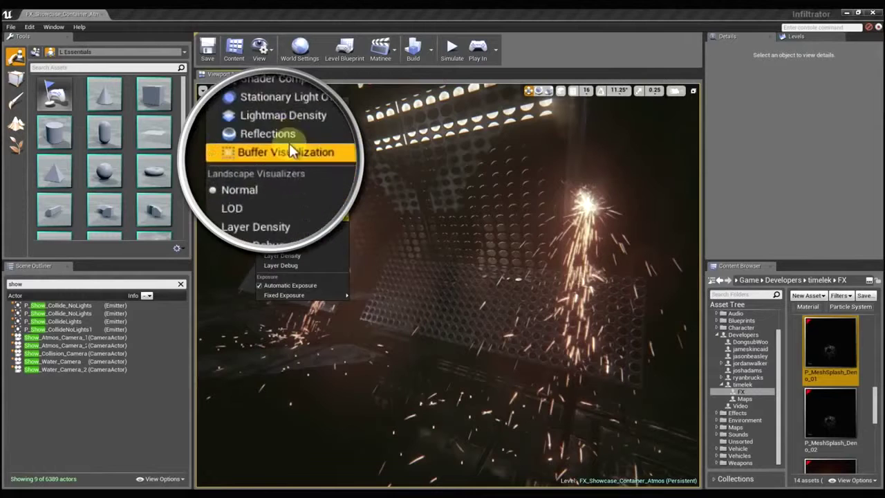
pyautogui.moveTo(304, 217)
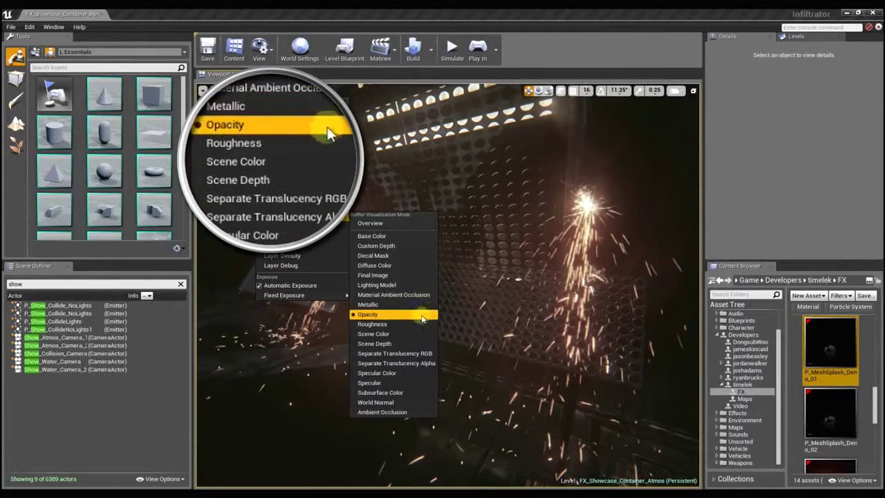
pyautogui.click(410, 344)
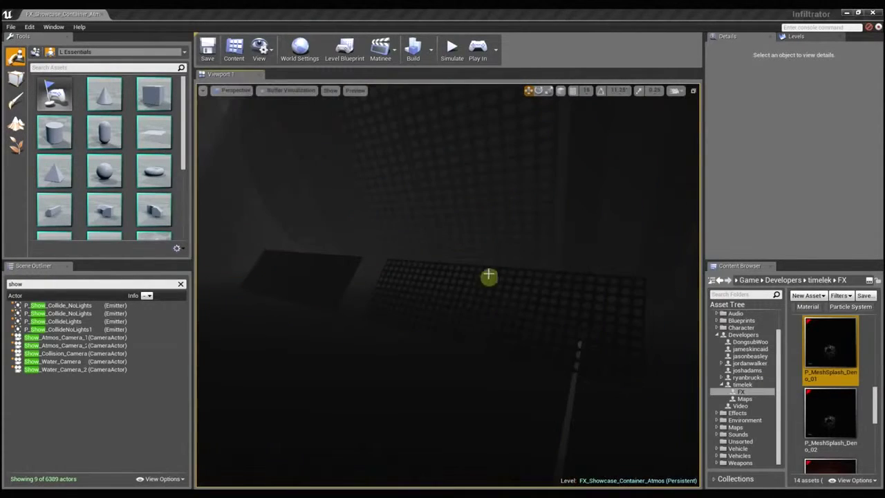
pyautogui.press('Right')
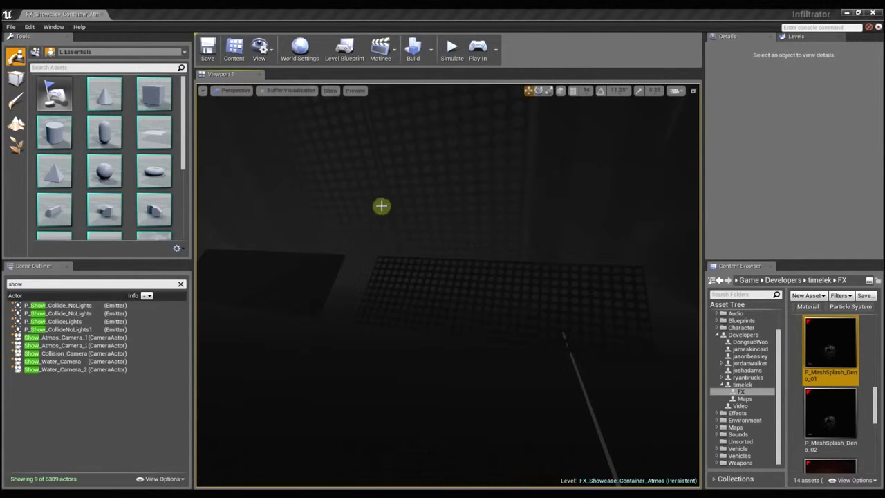
pyautogui.click(284, 91)
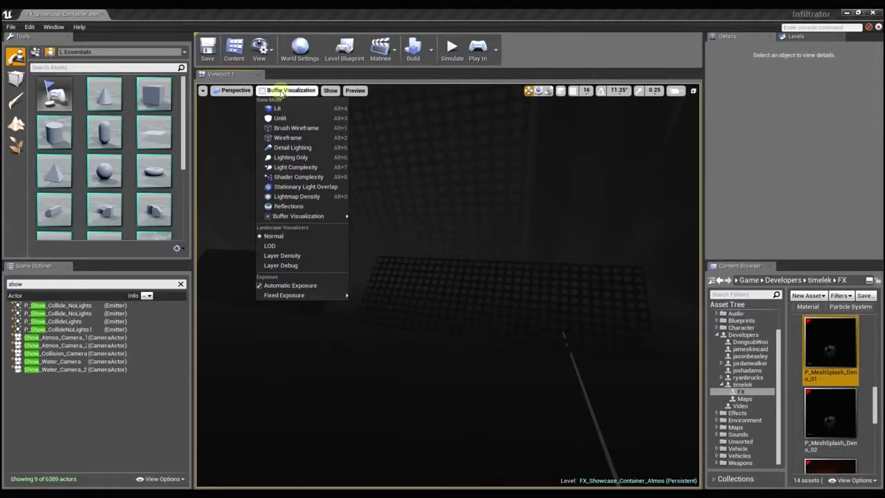
pyautogui.click(277, 109)
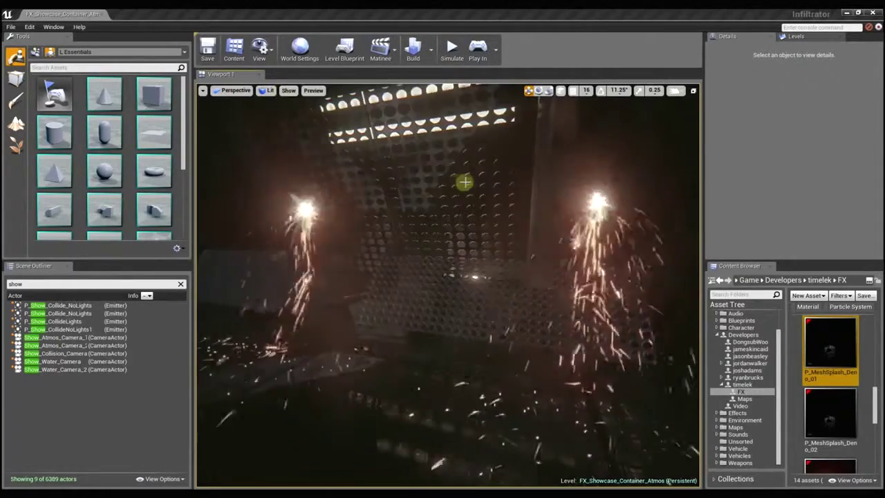
# Step: Inspect the sparks cage in Lighting Only mode, then orbit it in Lit view
pyautogui.moveTo(469, 181); pyautogui.dragTo(448, 183, button='right')
pyautogui.hotkey('alt', '6')
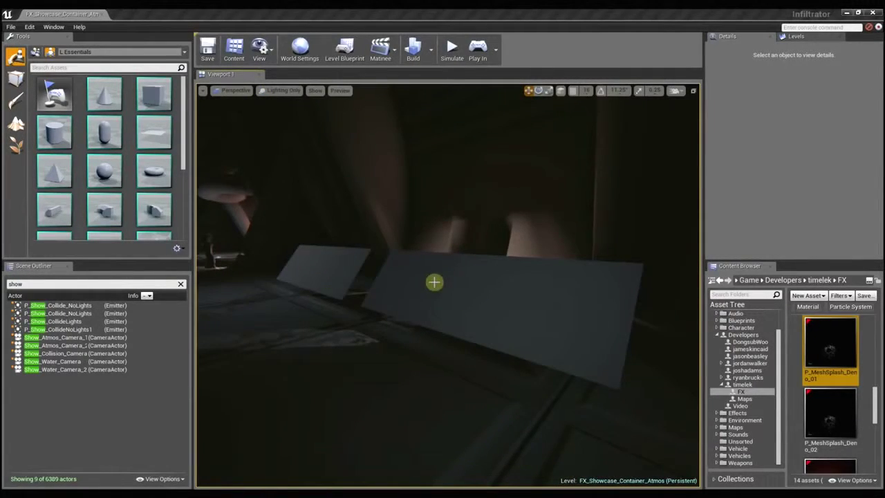
pyautogui.hotkey('alt', '4')
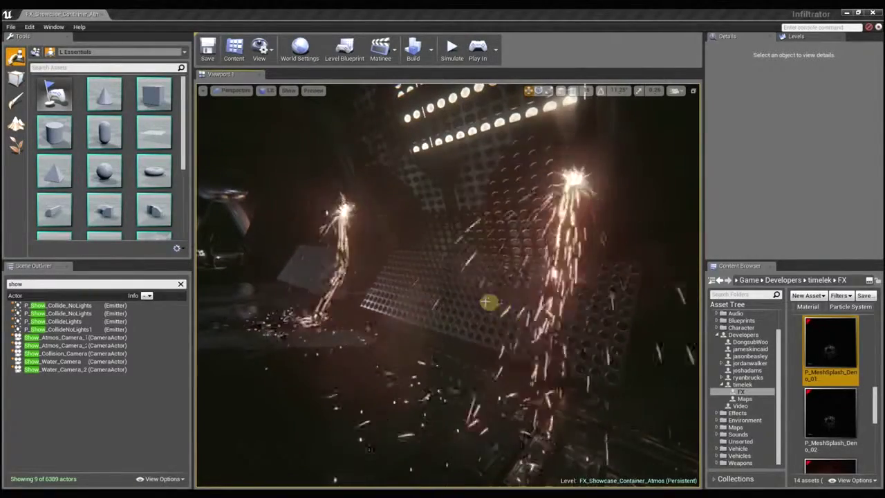
pyautogui.moveTo(483, 301); pyautogui.dragTo(479, 298, button='right')
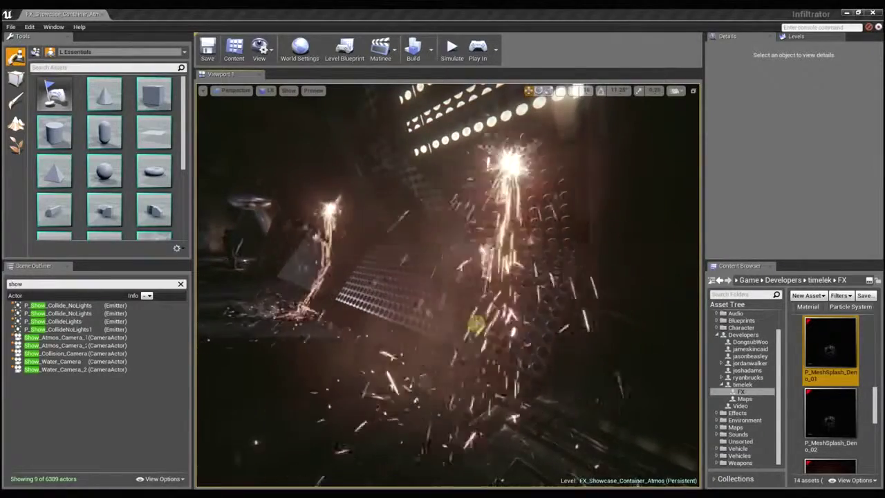
pyautogui.moveTo(476, 325)
pyautogui.mouseDown(button='right')
pyautogui.moveTo(450, 292)
pyautogui.moveTo(500, 300)
pyautogui.moveTo(457, 288)
pyautogui.moveTo(477, 286)
pyautogui.mouseUp(button='right')
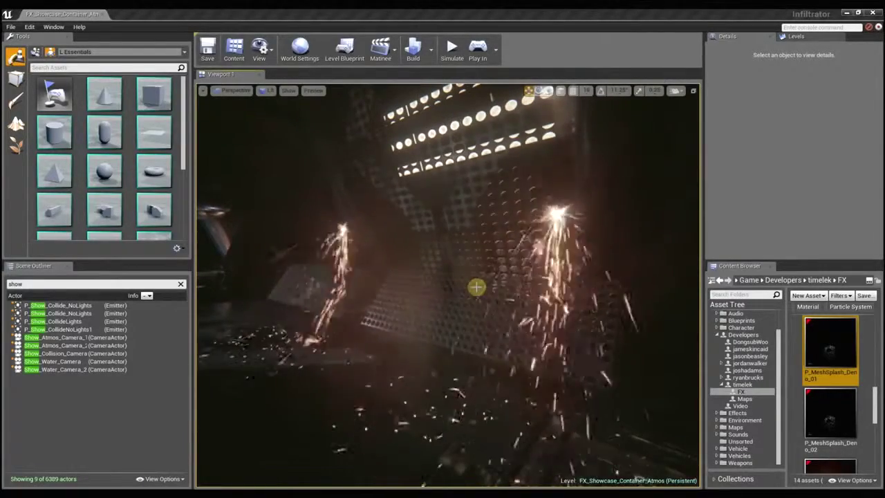
pyautogui.moveTo(473, 284)
pyautogui.mouseDown(button='right')
pyautogui.moveTo(480, 292)
pyautogui.moveTo(474, 281)
pyautogui.mouseUp(button='right')
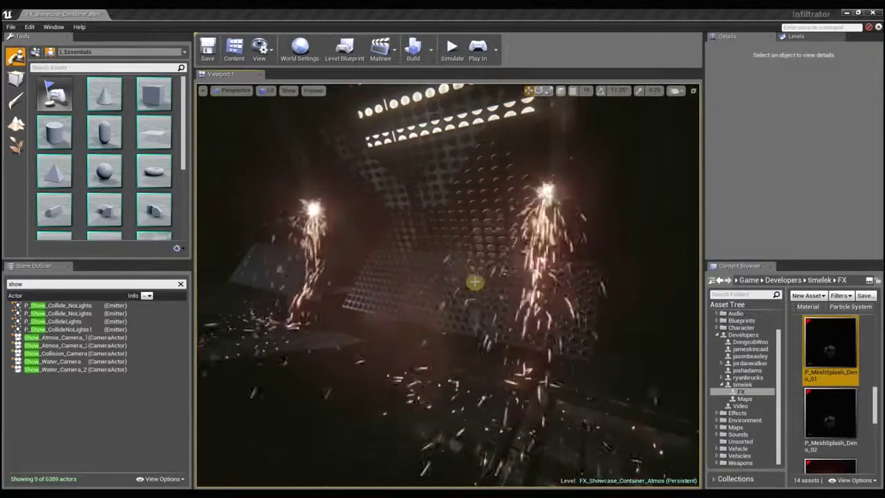
# Step: Dock the Cascade emitter panels beneath the viewport and select the Fall emitter's Spawn module
pyautogui.moveTo(884, 325); pyautogui.dragTo(544, 348)
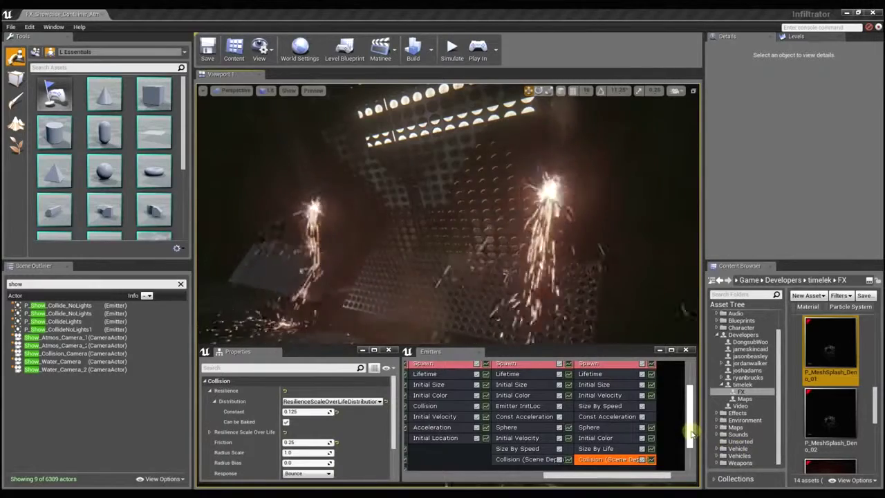
pyautogui.moveTo(692, 433); pyautogui.dragTo(690, 411)
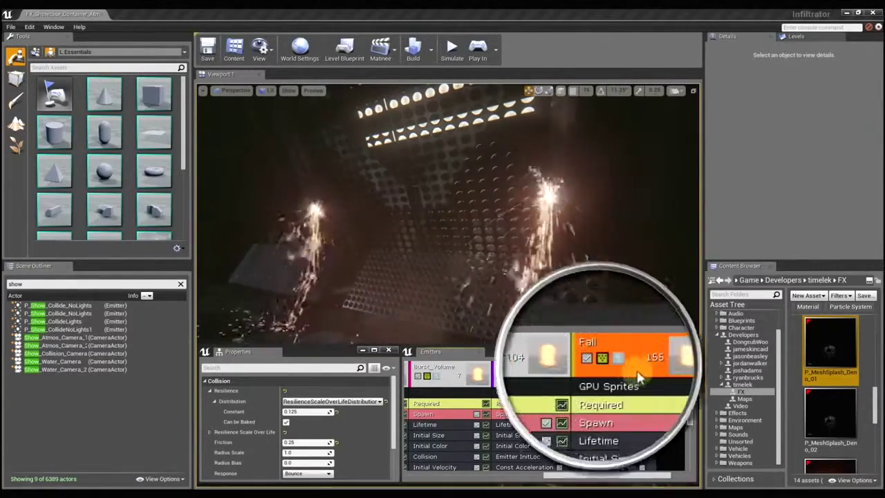
pyautogui.click(605, 374)
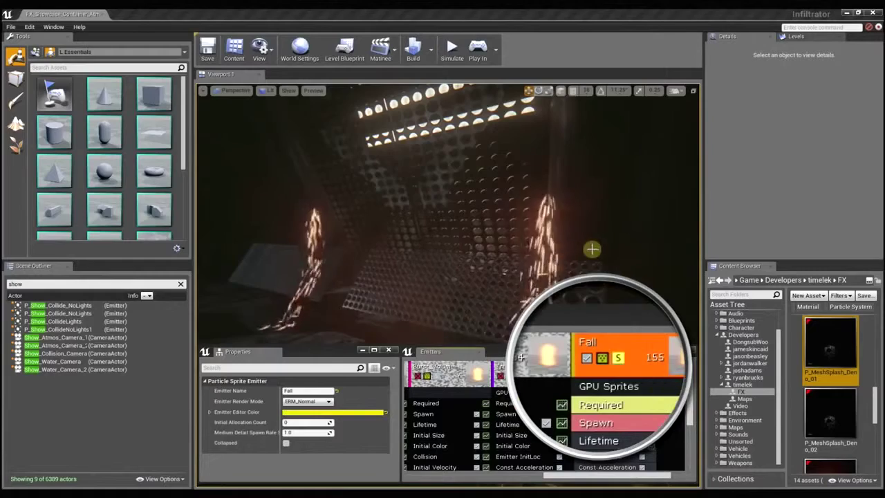
pyautogui.moveTo(589, 251)
pyautogui.mouseDown(button='right')
pyautogui.moveTo(573, 256)
pyautogui.moveTo(610, 259)
pyautogui.moveTo(588, 247)
pyautogui.moveTo(594, 250)
pyautogui.mouseUp(button='right')
pyautogui.click(617, 419)
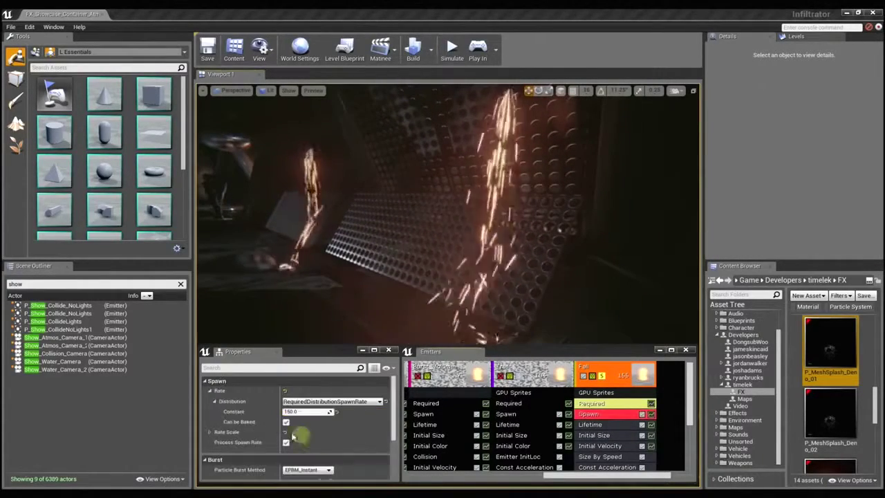
# Step: Set the Fall emitter's Spawn Rate Constant, trying 2000 before settling on 1000
pyautogui.doubleClick(304, 412)
pyautogui.press('BackSpace')
pyautogui.write('2000')
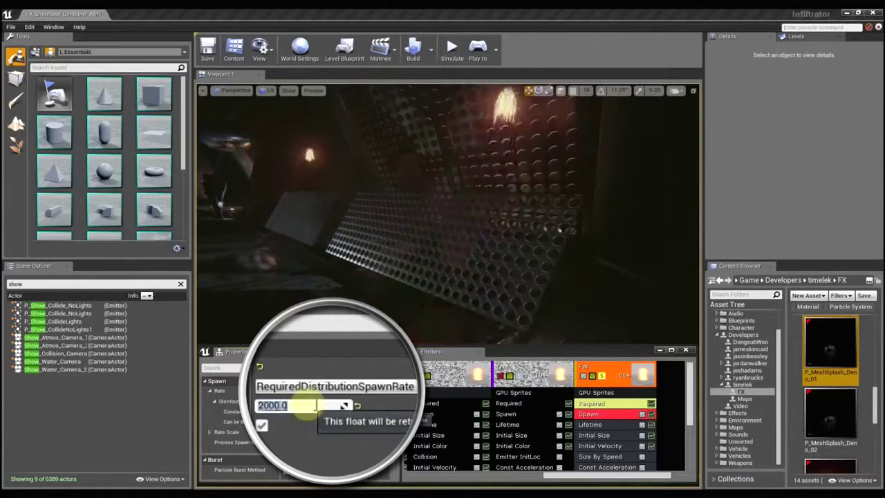
pyautogui.press('Return')
pyautogui.moveTo(453, 218); pyautogui.dragTo(453, 215, button='right')
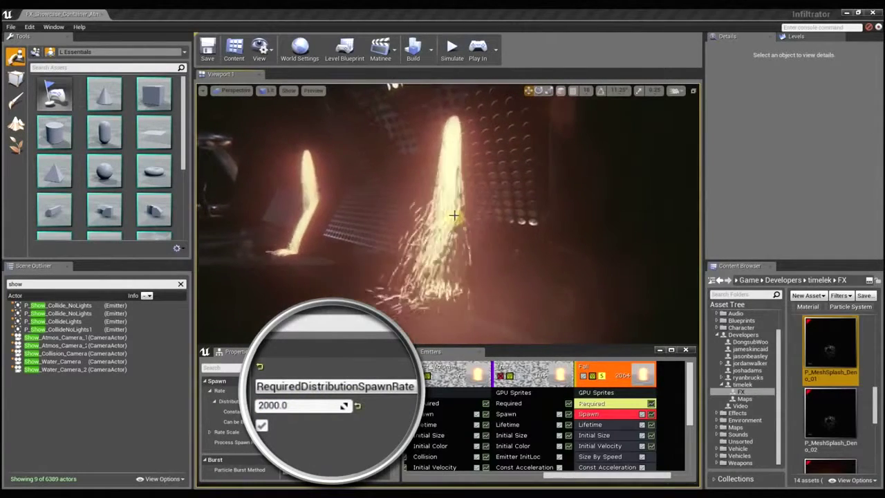
pyautogui.moveTo(296, 405); pyautogui.dragTo(316, 409)
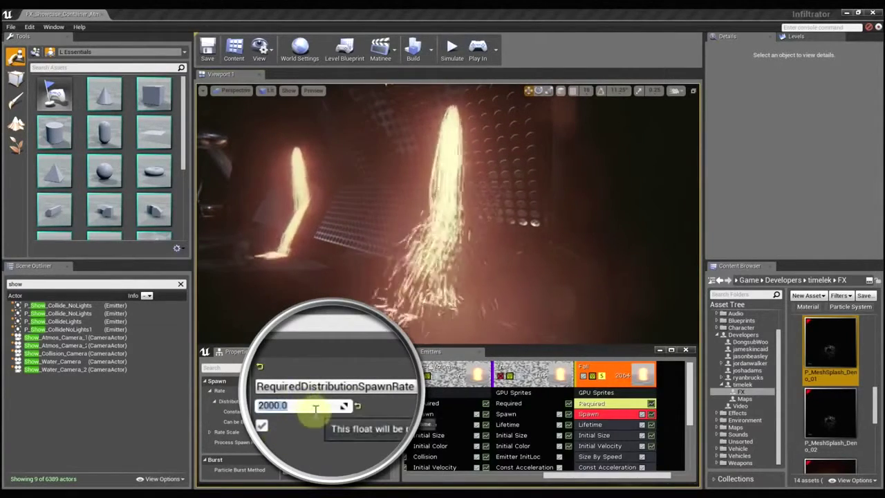
pyautogui.press('Return')
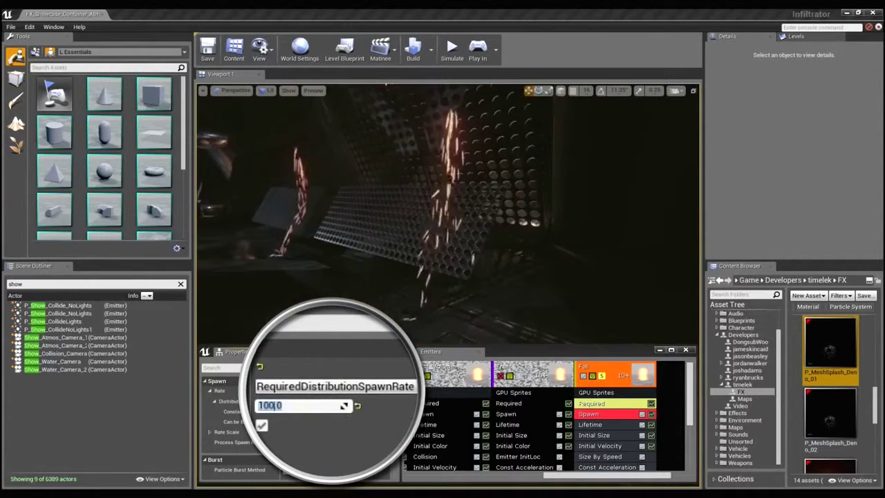
pyautogui.write('1000')
pyautogui.press('Return')
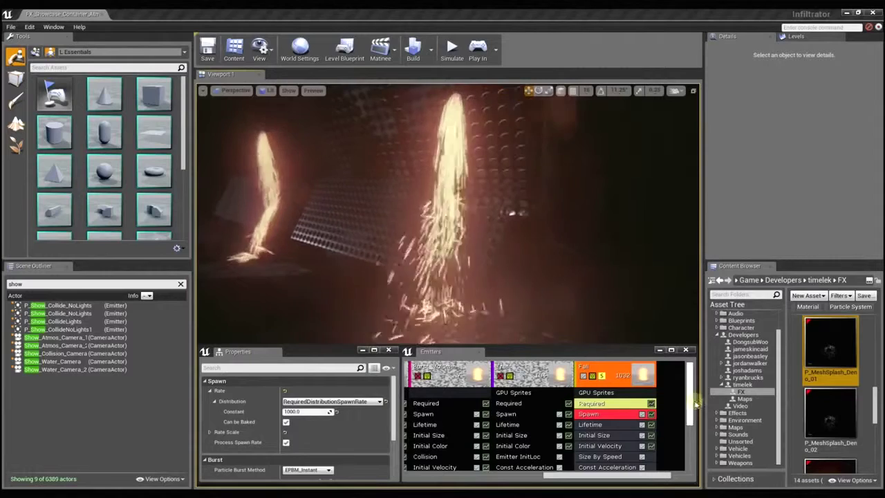
# Step: Select the Fall emitter's Collision (Scene Depth) module and test a Resilience Constant of 1.0
pyautogui.moveTo(689, 384); pyautogui.dragTo(683, 426)
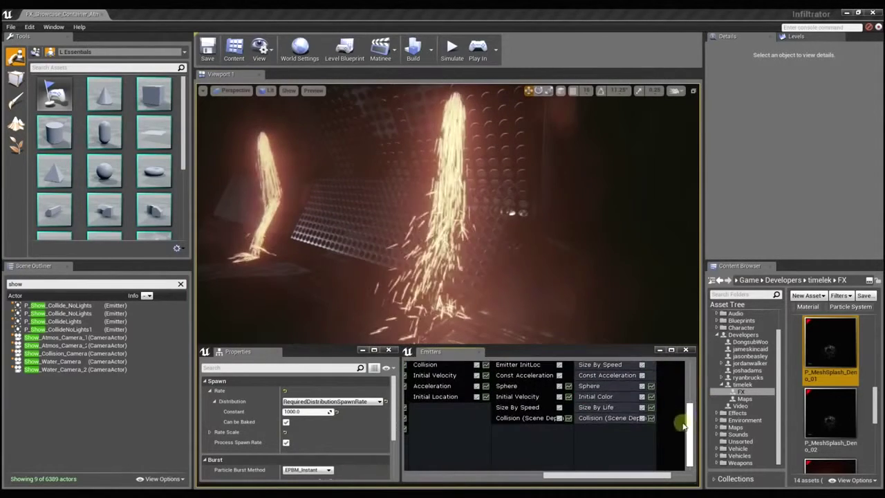
pyautogui.click(601, 419)
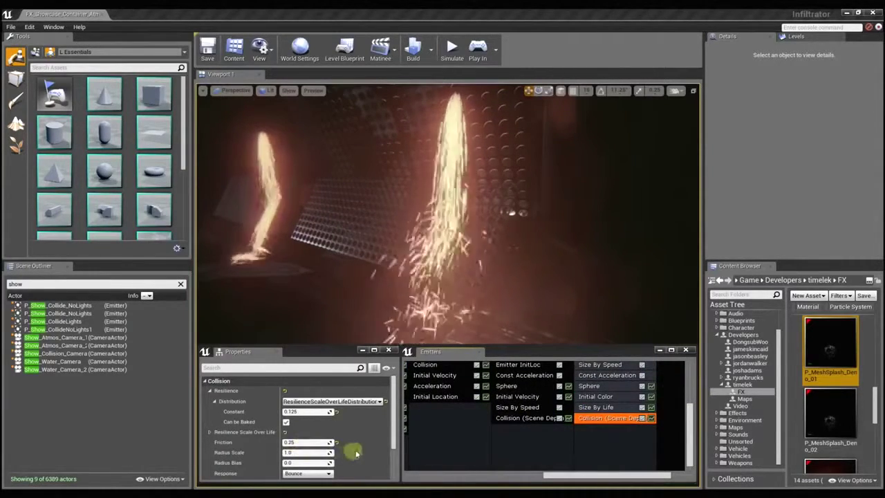
pyautogui.moveTo(227, 392)
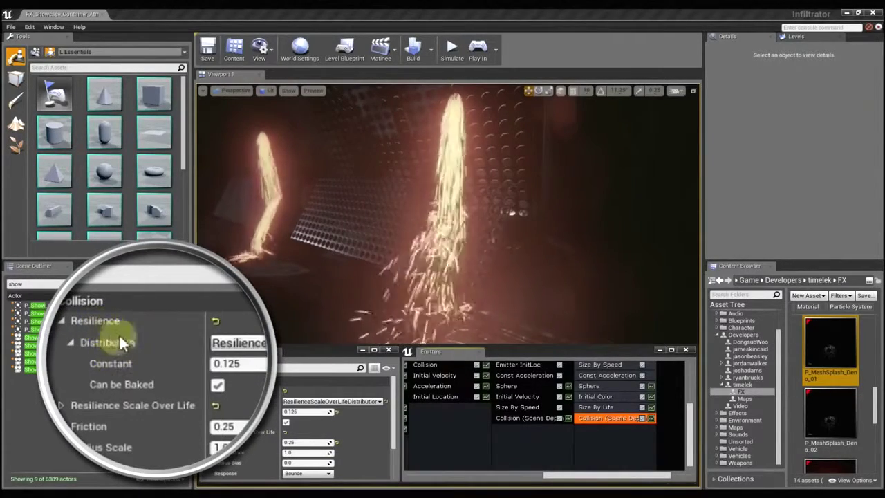
pyautogui.click(308, 411)
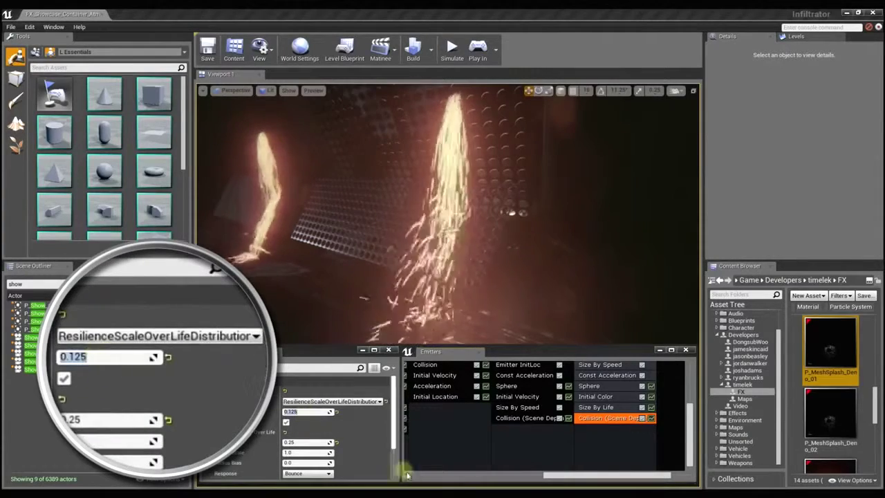
pyautogui.write('10')
pyautogui.press('Return')
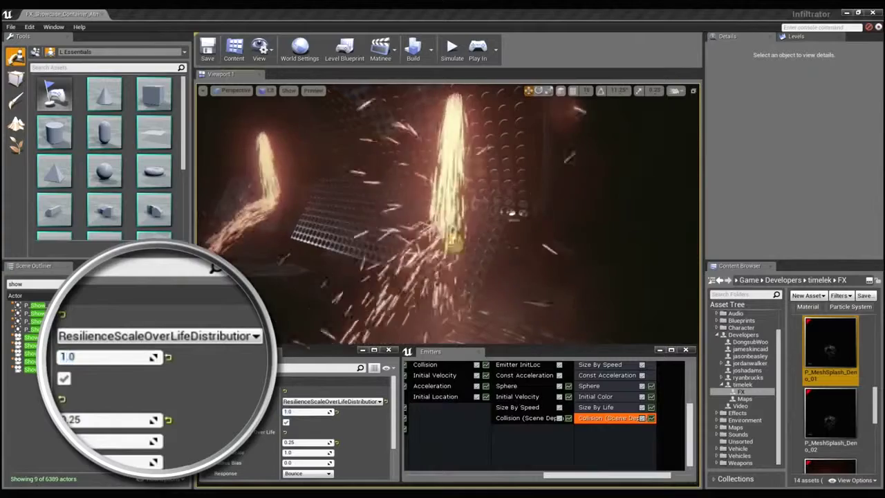
pyautogui.moveTo(450, 233)
pyautogui.mouseDown(button='right')
pyautogui.moveTo(449, 260)
pyautogui.moveTo(442, 243)
pyautogui.mouseUp(button='right')
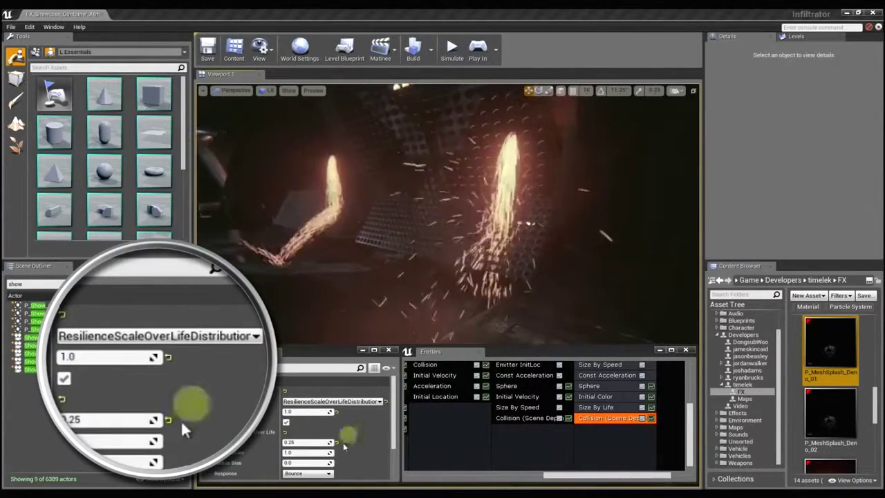
# Step: Restore the Collision Resilience Constant to 0.125
pyautogui.click(304, 411)
pyautogui.write('0.125')
pyautogui.press('Return')
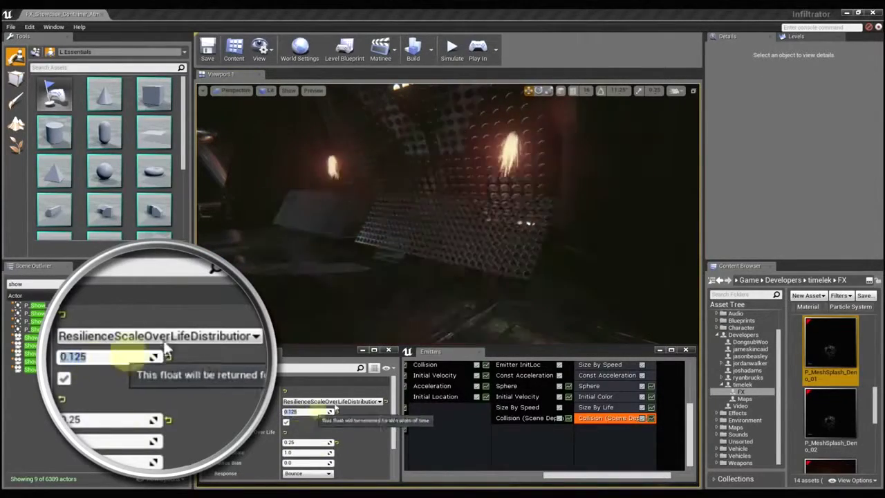
pyautogui.moveTo(445, 265); pyautogui.dragTo(447, 266, button='right')
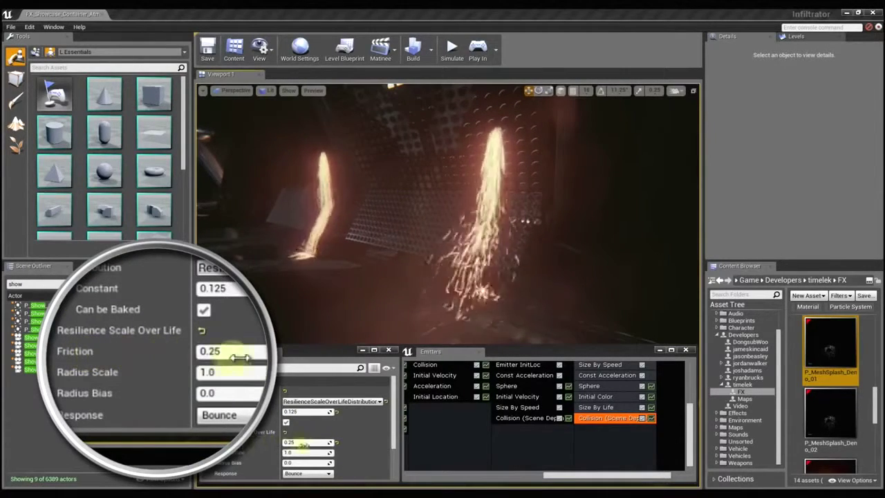
pyautogui.click(307, 443)
pyautogui.write('1.0')
pyautogui.press('Return')
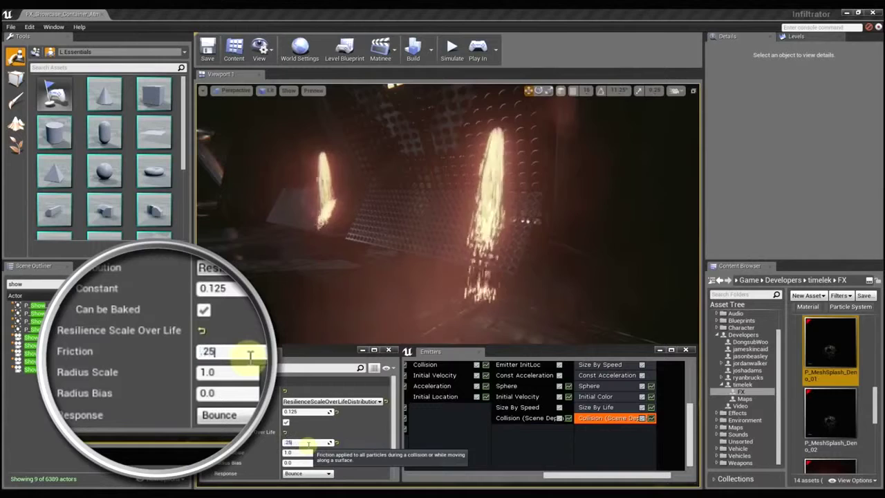
pyautogui.write('.25')
pyautogui.press('Return')
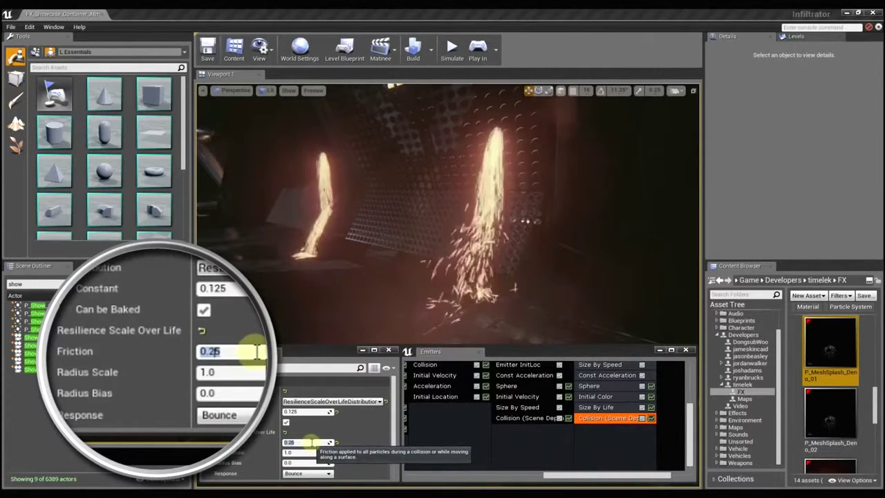
pyautogui.write('0.0')
pyautogui.press('Return')
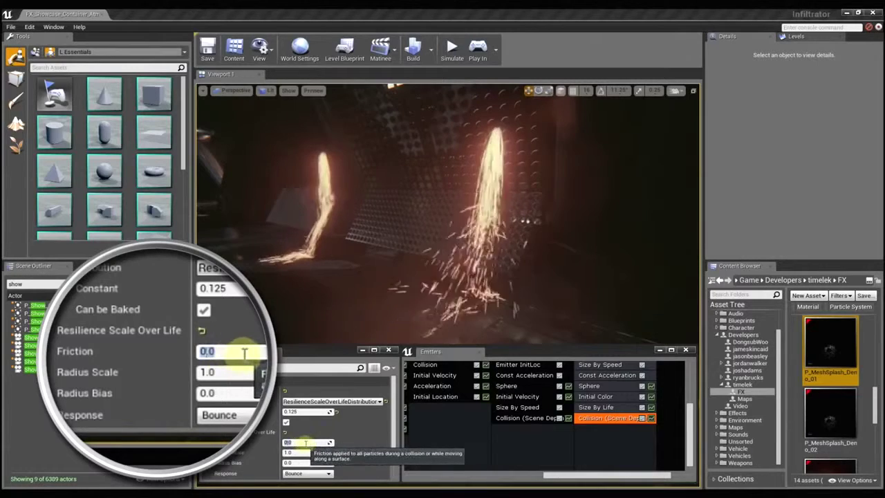
pyautogui.write('.25')
pyautogui.press('Return')
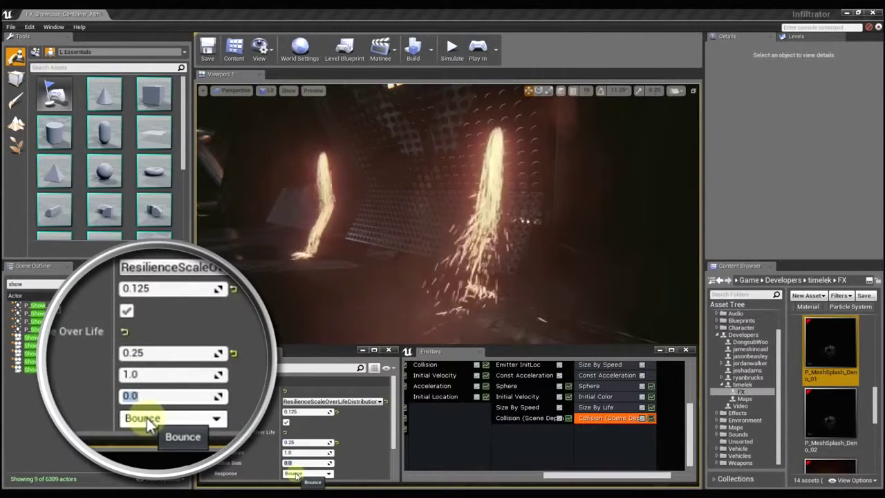
pyautogui.write('1')
pyautogui.press('Return')
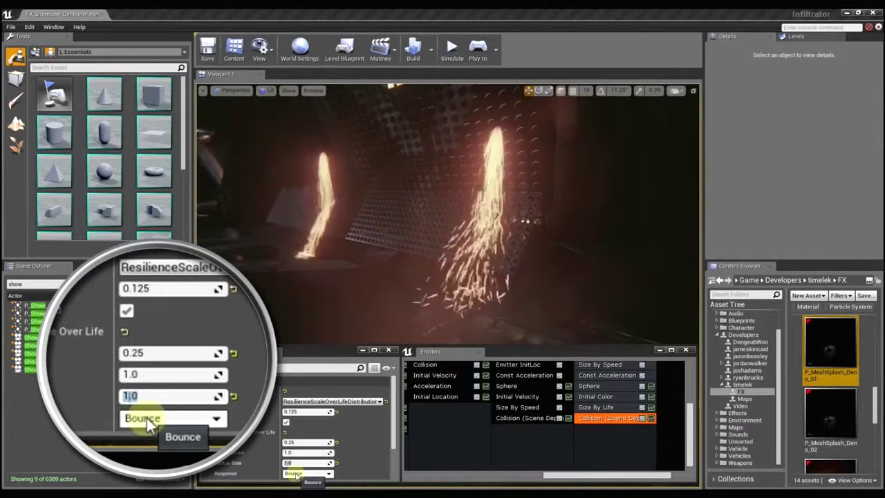
pyautogui.press('Return')
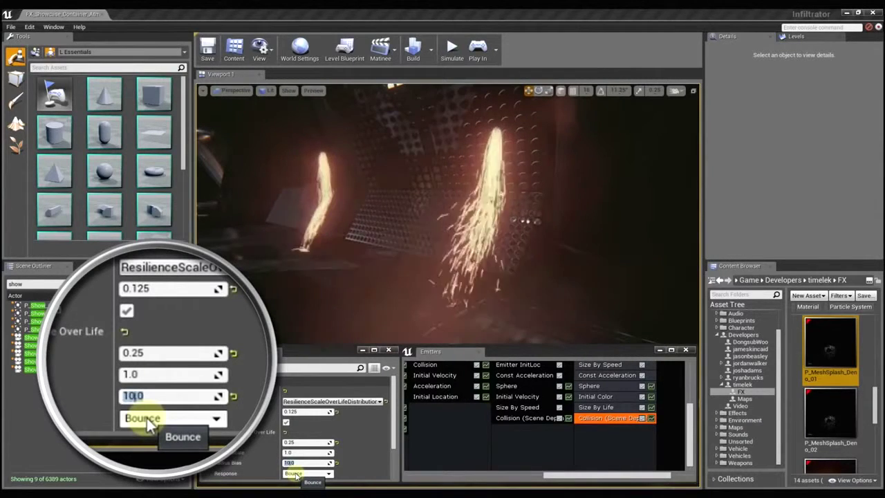
pyautogui.write('0')
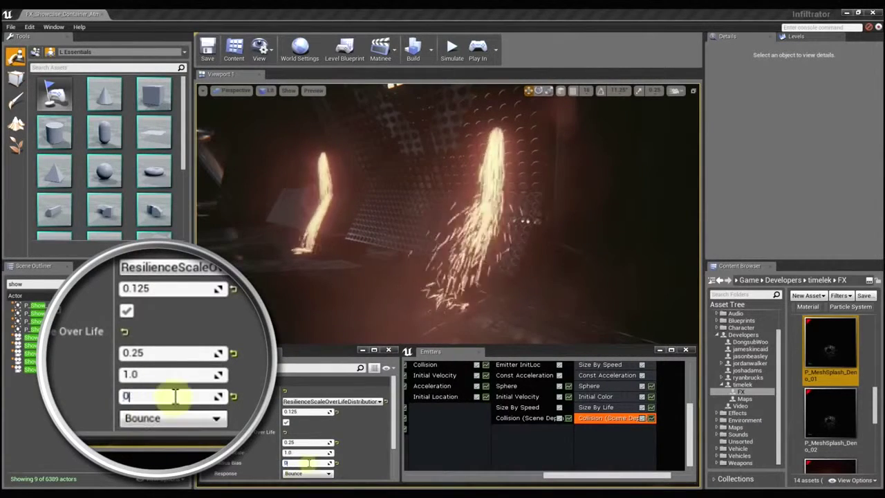
pyautogui.press('Return')
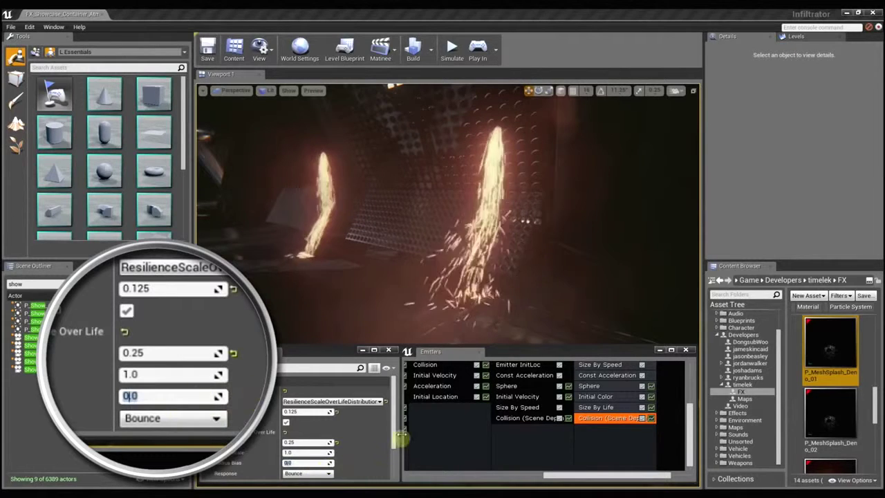
# Step: Set the Collision module's Response to Stop, then change it to Kill
pyautogui.scroll(-1, 393, 438)
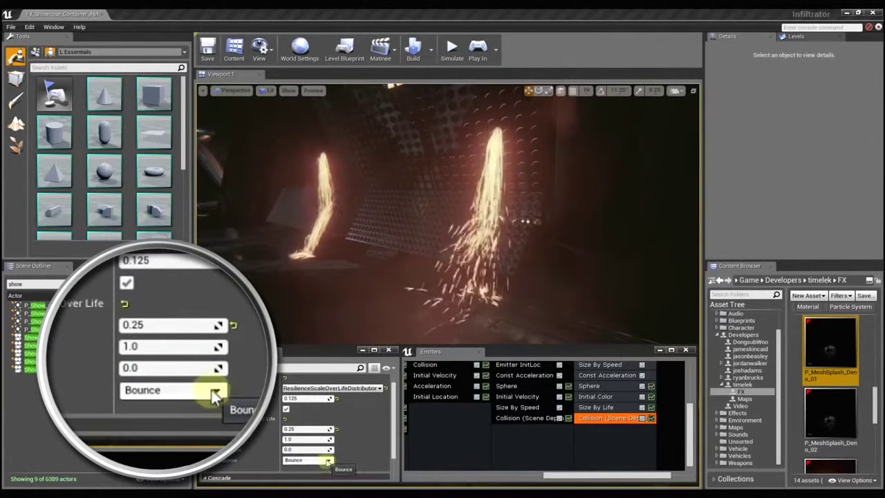
pyautogui.click(329, 460)
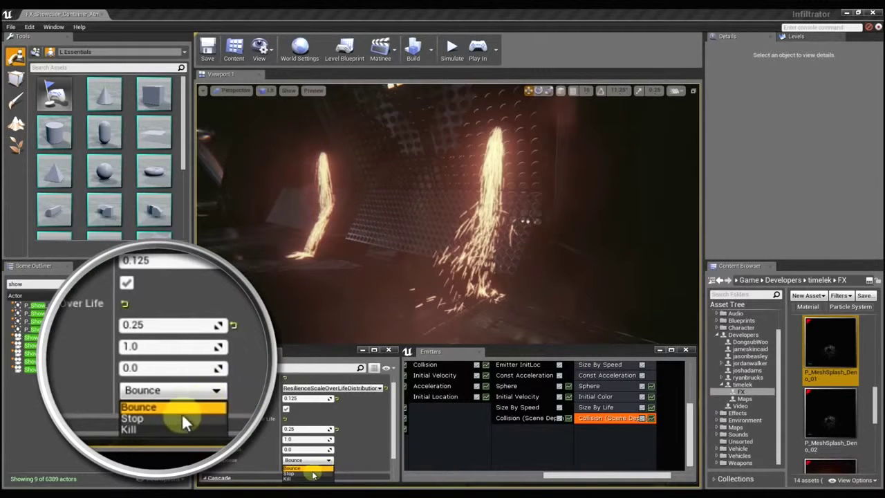
pyautogui.click(312, 473)
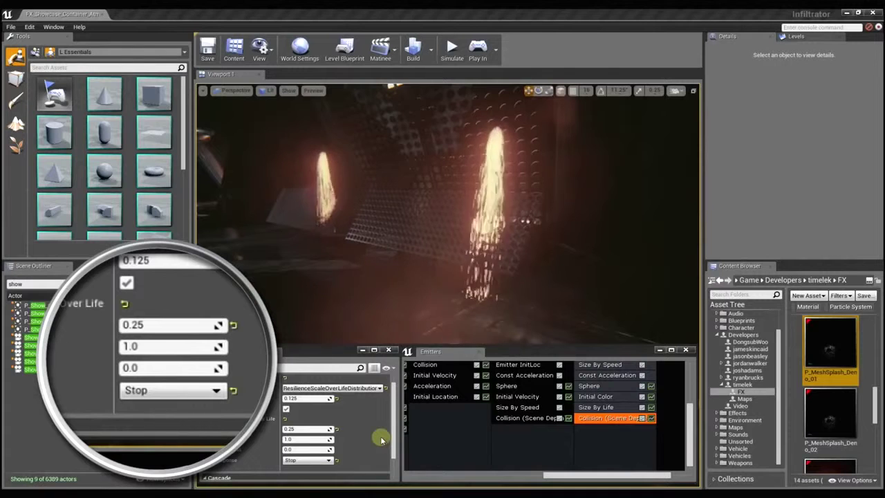
pyautogui.click(327, 459)
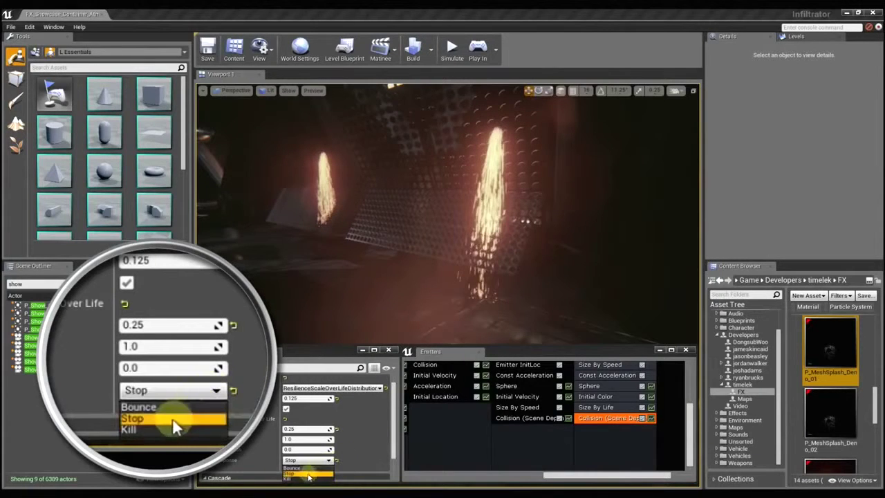
pyautogui.click(307, 479)
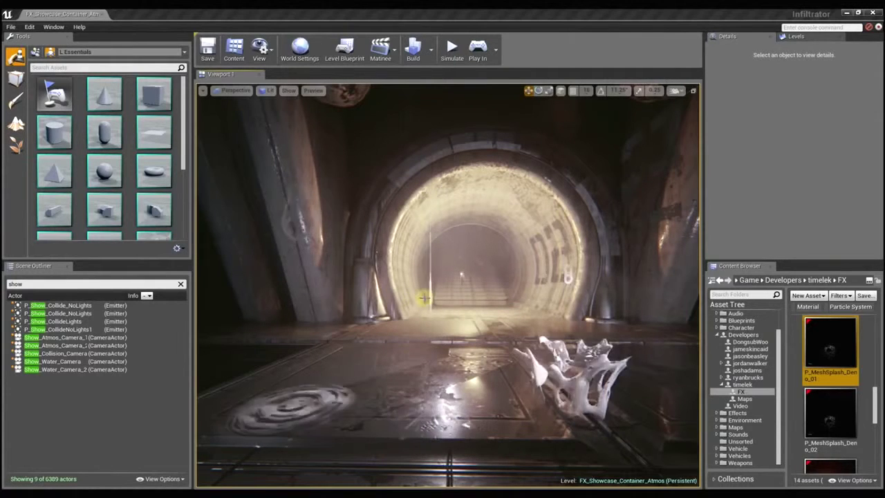
# Step: Fly the camera forward through the tunnel and turn toward its glowing archway
pyautogui.moveTo(432, 299); pyautogui.dragTo(443, 336, button='right')
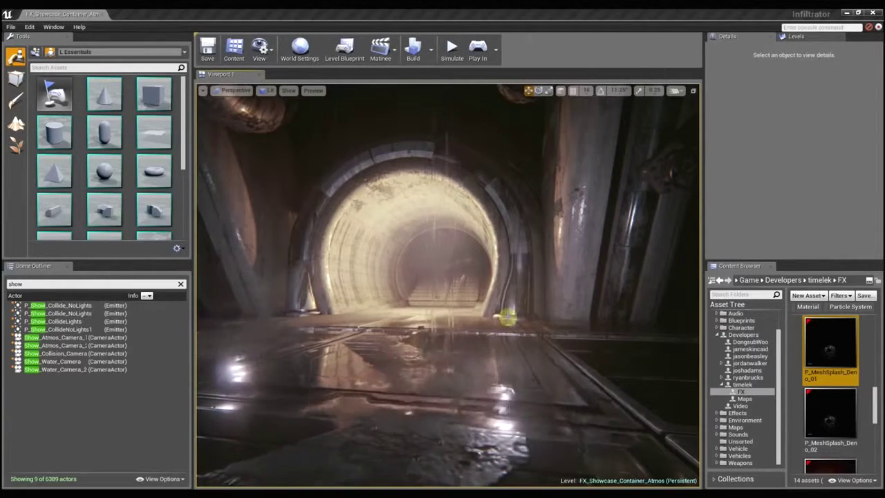
pyautogui.moveTo(506, 317)
pyautogui.mouseDown(button='right')
pyautogui.moveTo(500, 311)
pyautogui.moveTo(503, 319)
pyautogui.mouseUp(button='right')
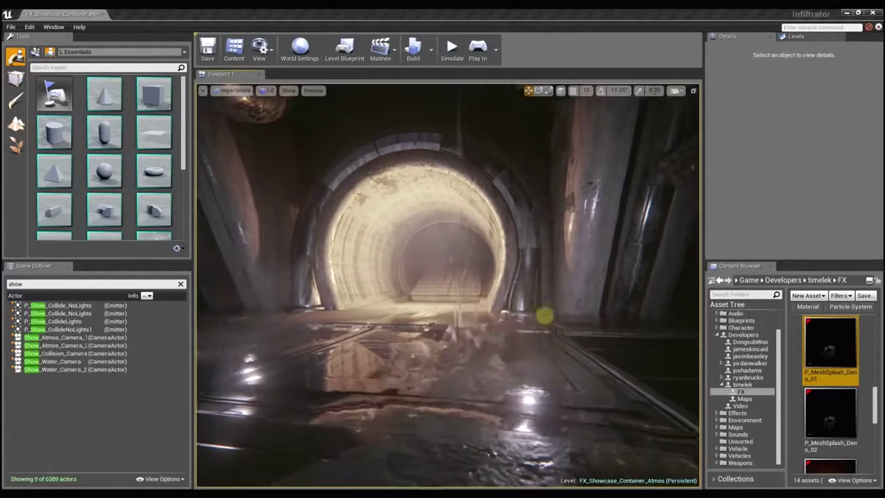
pyautogui.moveTo(529, 317)
pyautogui.mouseDown(button='right')
pyautogui.moveTo(553, 321)
pyautogui.moveTo(551, 310)
pyautogui.moveTo(543, 315)
pyautogui.moveTo(557, 316)
pyautogui.moveTo(553, 335)
pyautogui.moveTo(545, 320)
pyautogui.moveTo(551, 311)
pyautogui.moveTo(563, 316)
pyautogui.moveTo(537, 324)
pyautogui.mouseUp(button='right')
# Step: Switch the view mode with Alt+2 and pull back to frame the whole tunnel arch
pyautogui.hotkey('alt', '2')
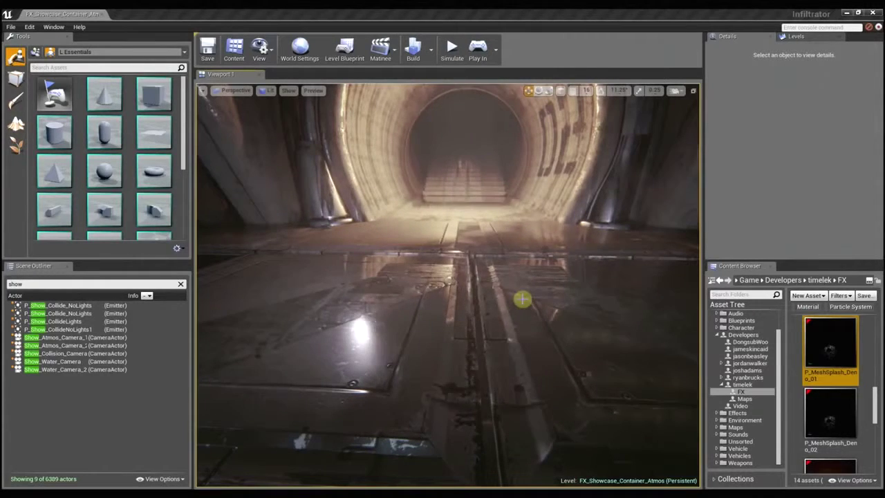
pyautogui.moveTo(488, 273); pyautogui.dragTo(470, 225, button='right')
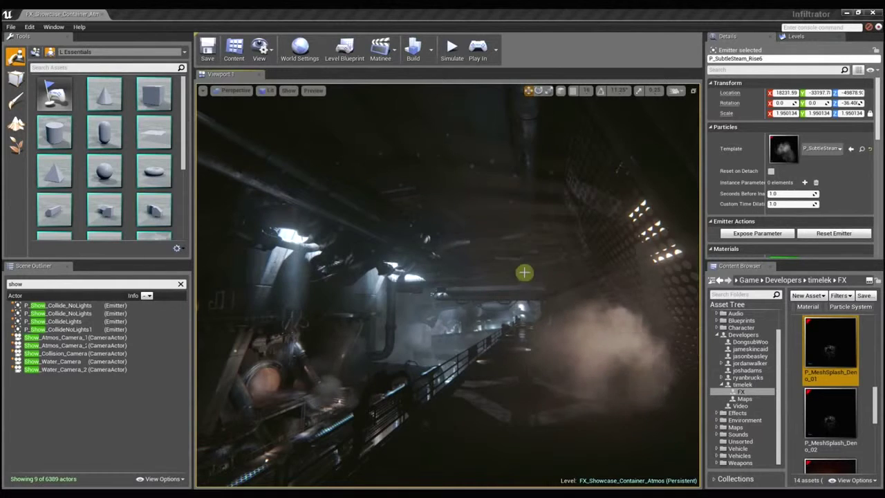
# Step: Tilt the camera up toward the ceiling above the steamy walkway
pyautogui.moveTo(526, 270); pyautogui.dragTo(489, 303, button='right')
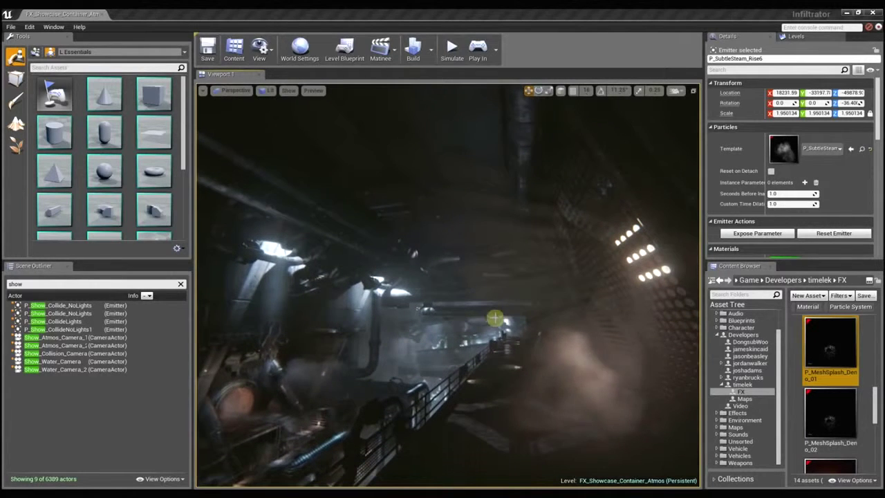
# Step: Show editor helpers, select VectorFieldVolume10, and orbit around its flow arrows
pyautogui.press('g')
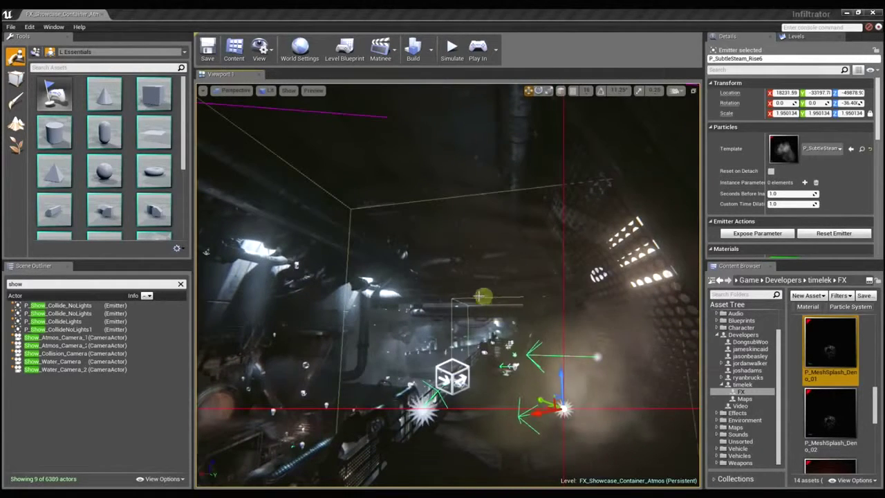
pyautogui.click(452, 377)
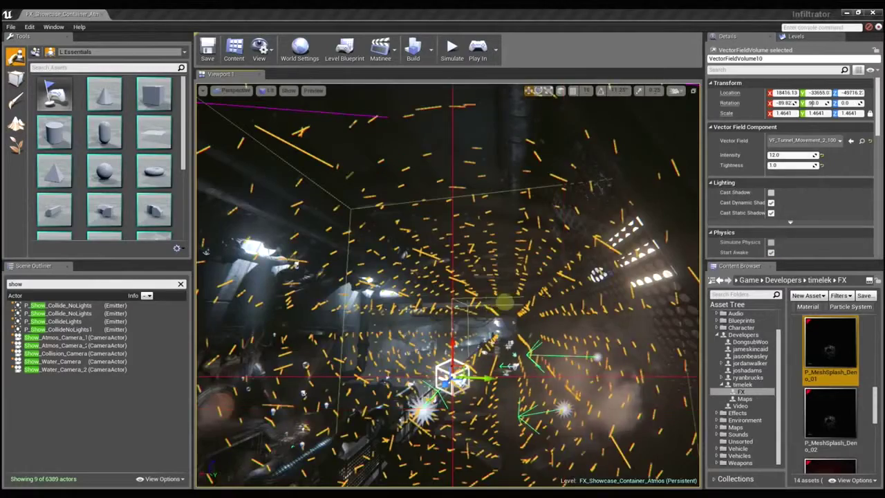
pyautogui.moveTo(452, 377); pyautogui.dragTo(422, 355, button='right')
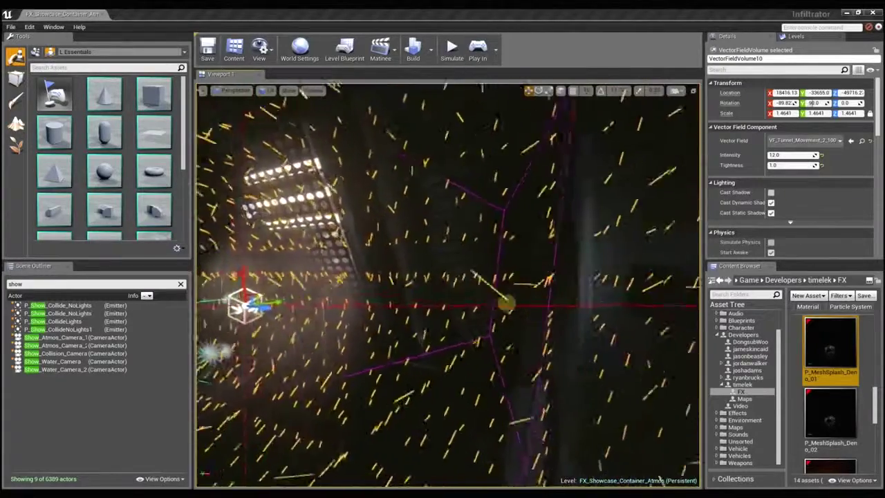
pyautogui.moveTo(506, 302); pyautogui.dragTo(520, 278, button='right')
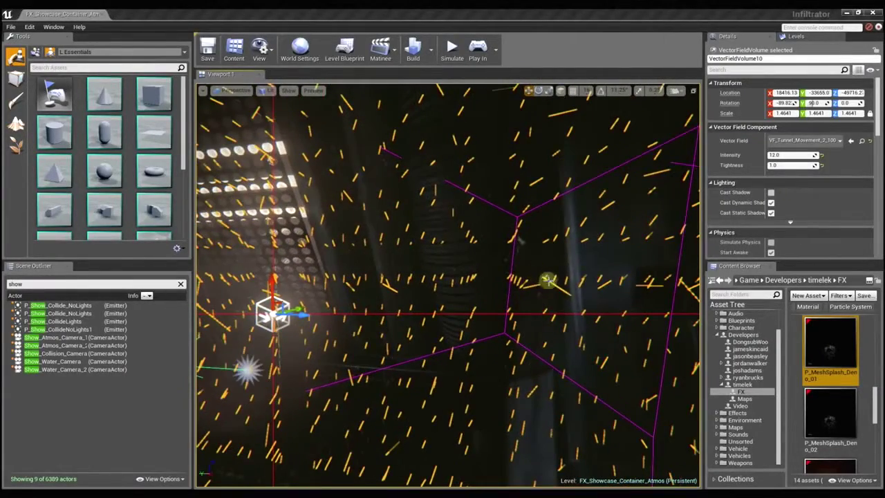
pyautogui.moveTo(531, 308); pyautogui.dragTo(508, 351, button='right')
# Step: Select the P_SubtleSteam_Rise6 emitter in game view and turn the camera along the walkway
pyautogui.press('g')
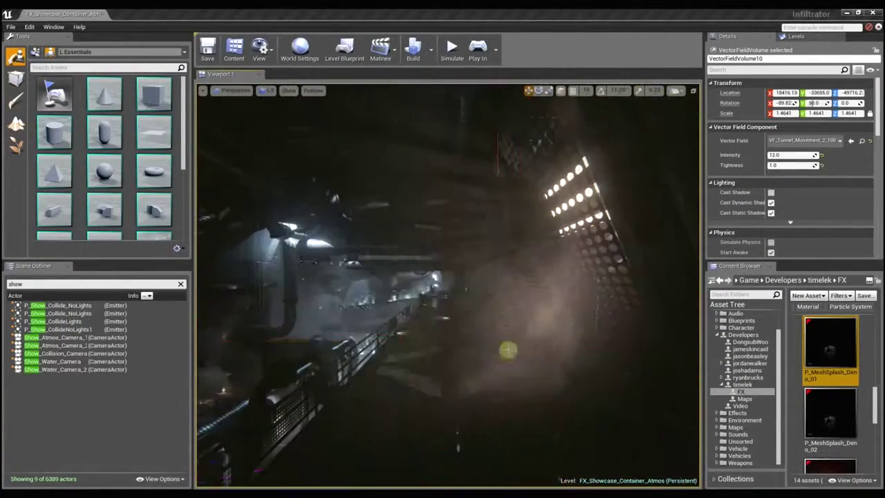
pyautogui.click(478, 336)
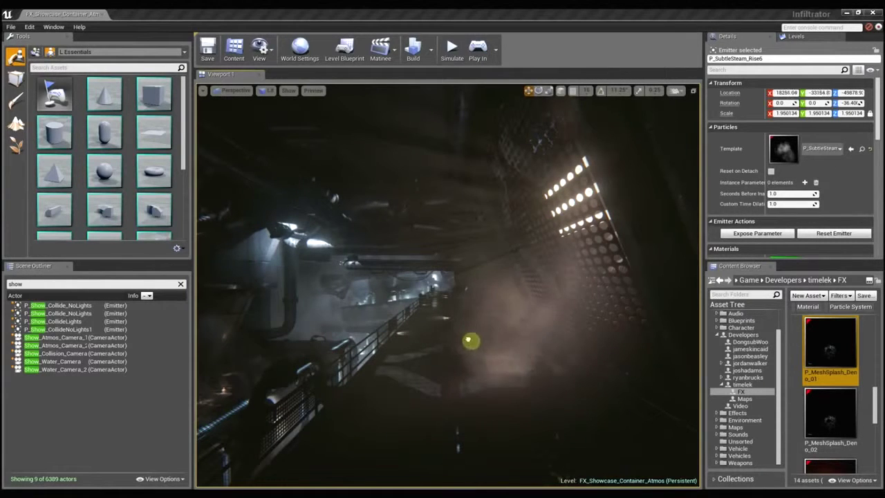
pyautogui.press('g')
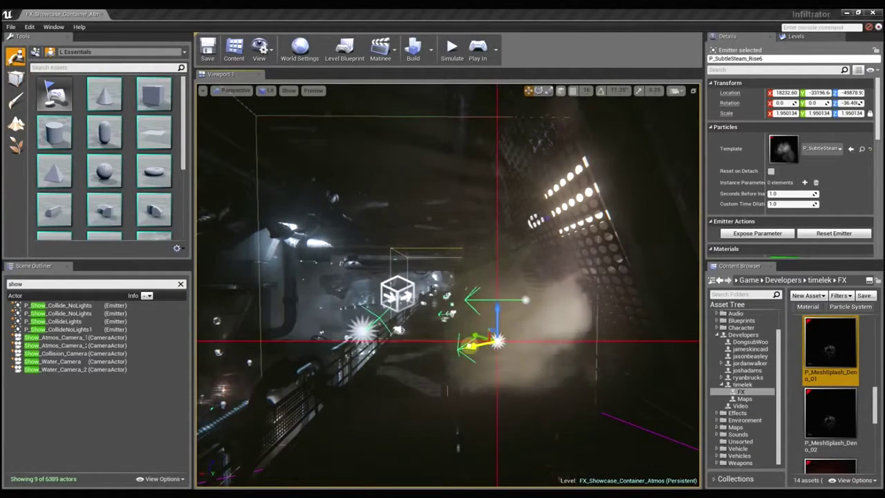
pyautogui.press('g')
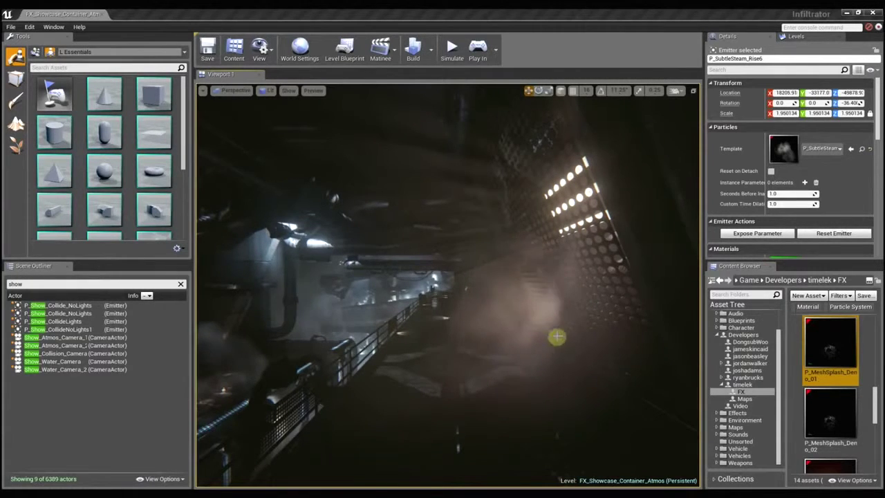
pyautogui.moveTo(557, 336)
pyautogui.mouseDown(button='right')
pyautogui.moveTo(549, 325)
pyautogui.moveTo(571, 333)
pyautogui.mouseUp(button='right')
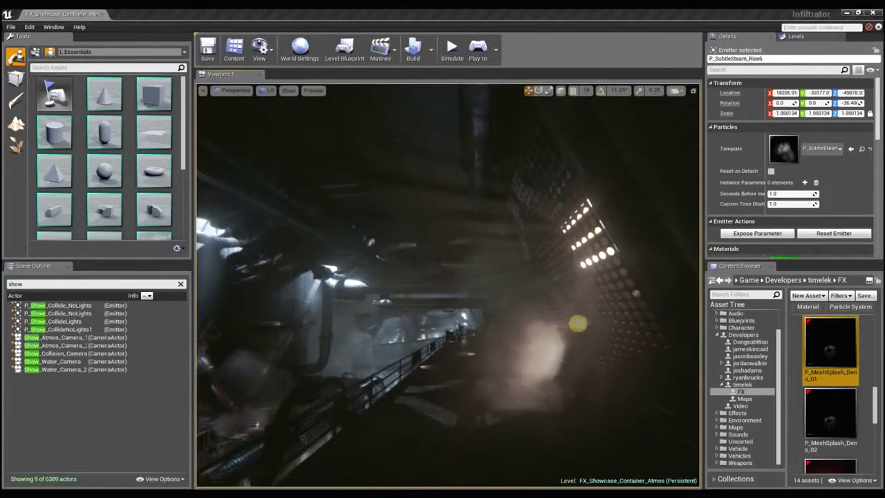